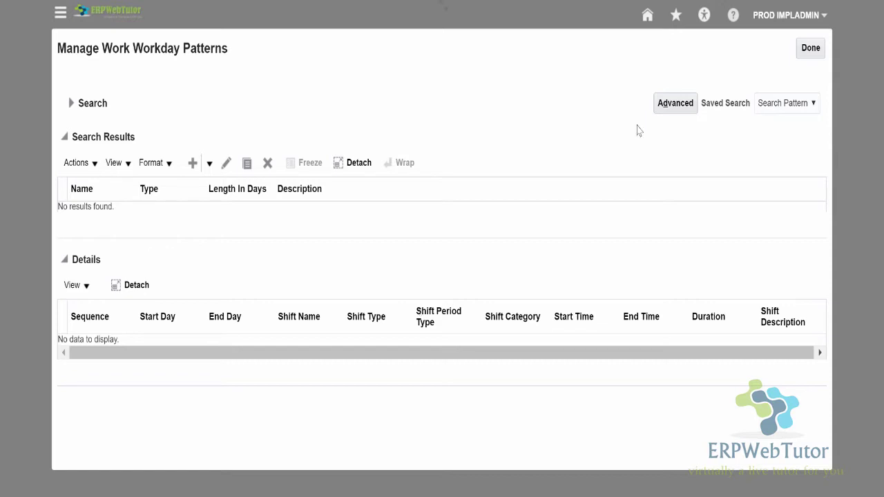
# Reopen Manage Work Workday Patterns from the search results and show the Create options
pyautogui.click(811, 52)
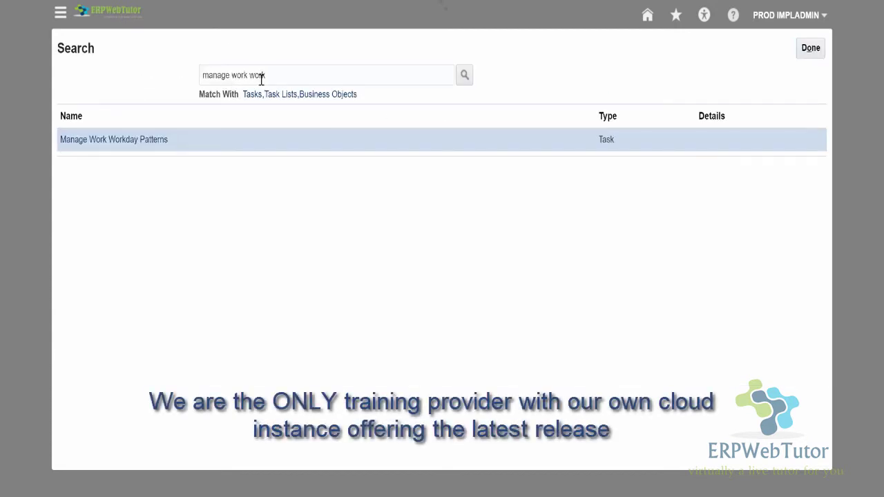
pyautogui.click(128, 142)
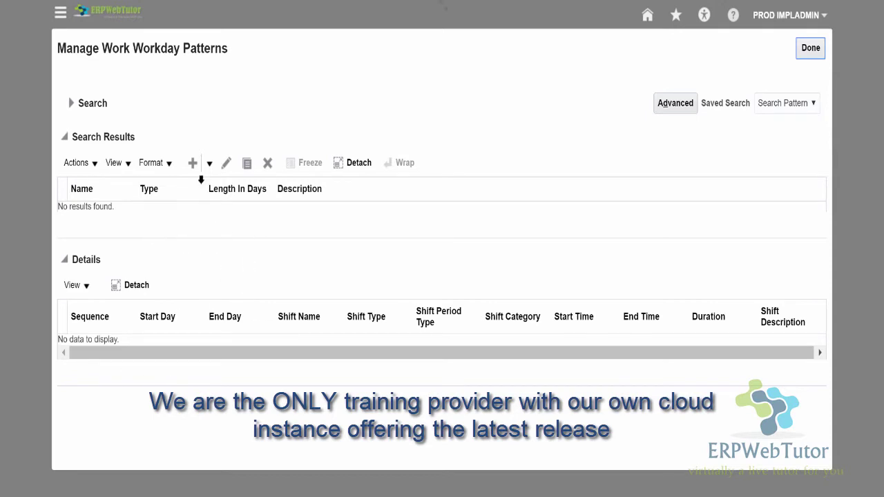
pyautogui.click(210, 166)
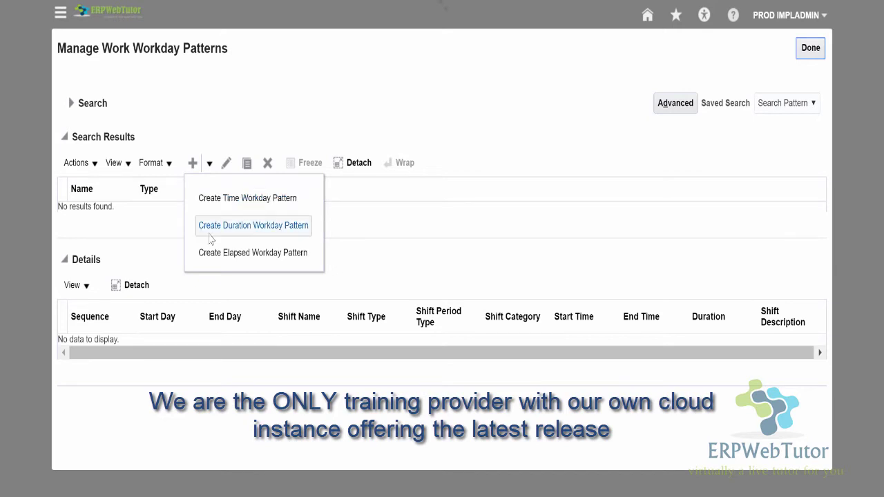
# Create an elapsed pattern 'EWT 8-8-8-8-8-0-0 Pattern', 7 days long, with a new detail row
pyautogui.click(260, 257)
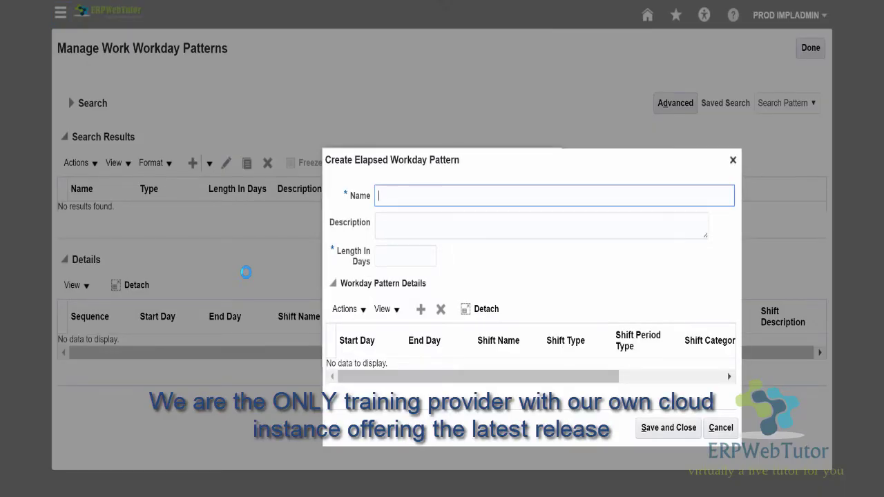
pyautogui.write('EWT 8-8-8-8-8-0-0 Pattern')
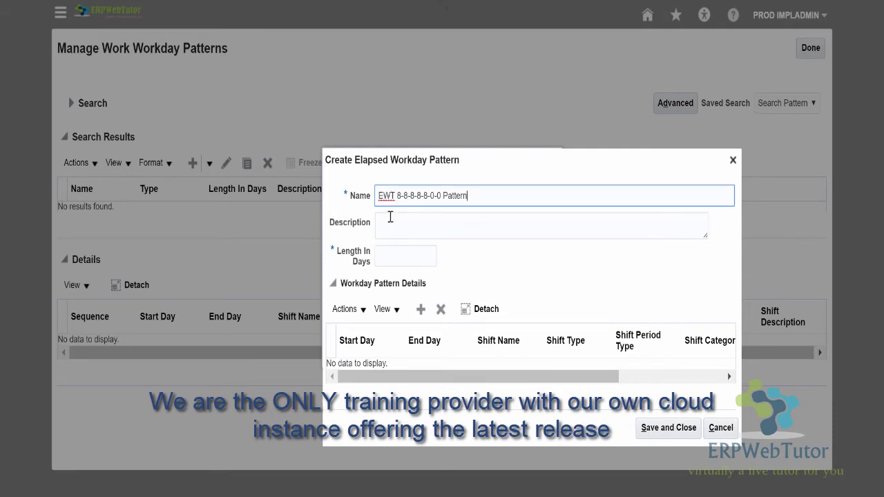
pyautogui.click(397, 255)
pyautogui.write('7')
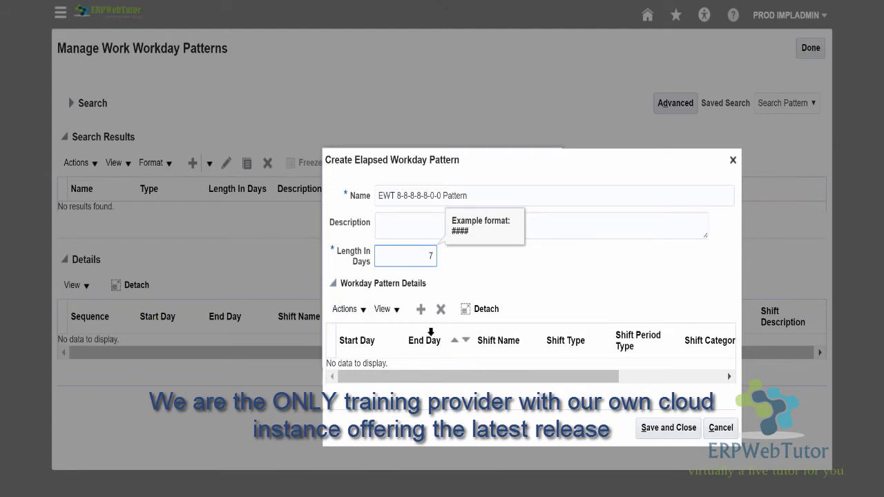
pyautogui.click(420, 308)
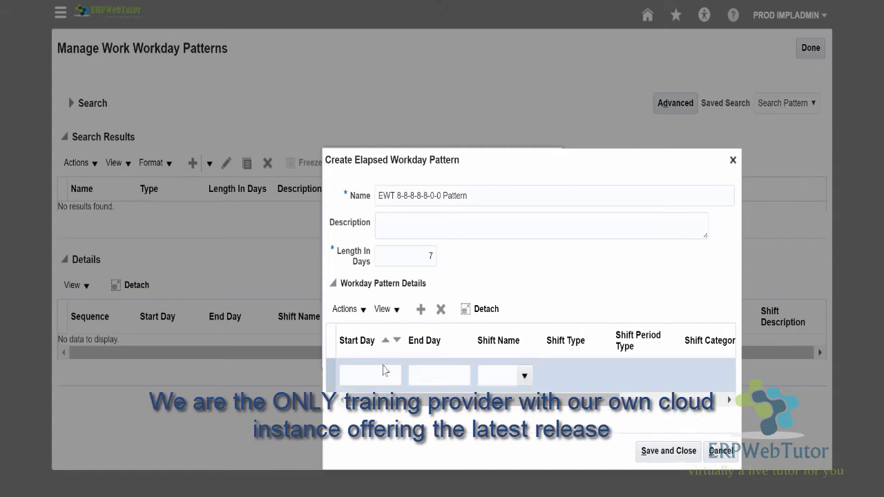
# Assign the 8 hour shift to days 1 through 5 and save the pattern
pyautogui.click(374, 379)
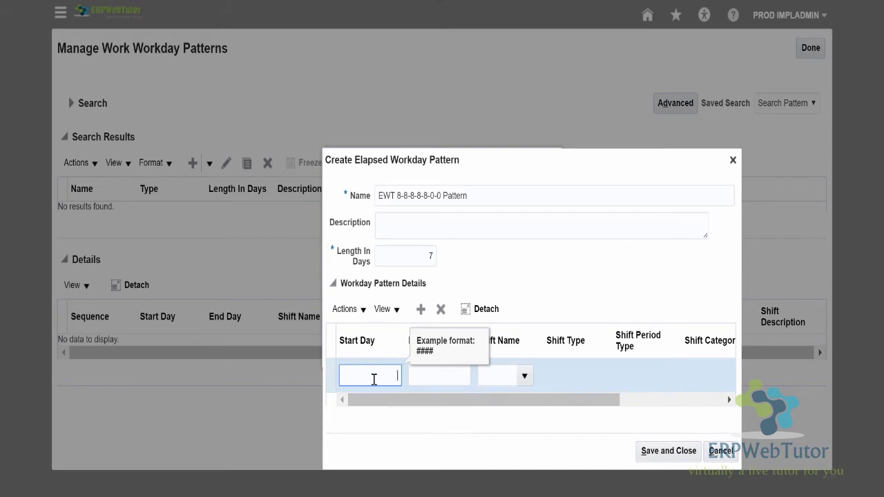
pyautogui.click(434, 379)
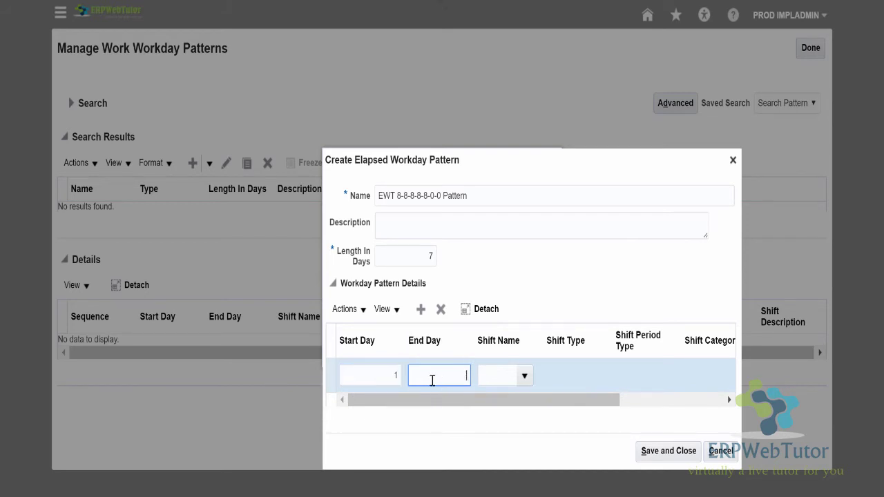
pyautogui.write('5')
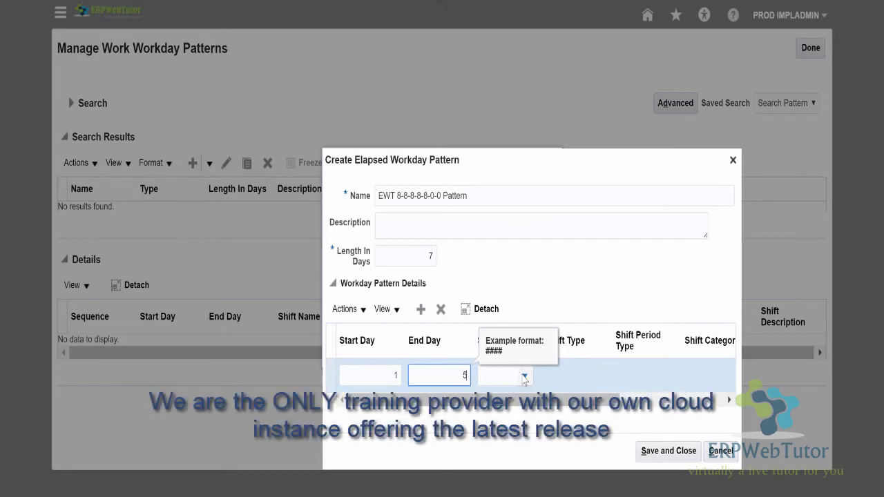
pyautogui.click(525, 377)
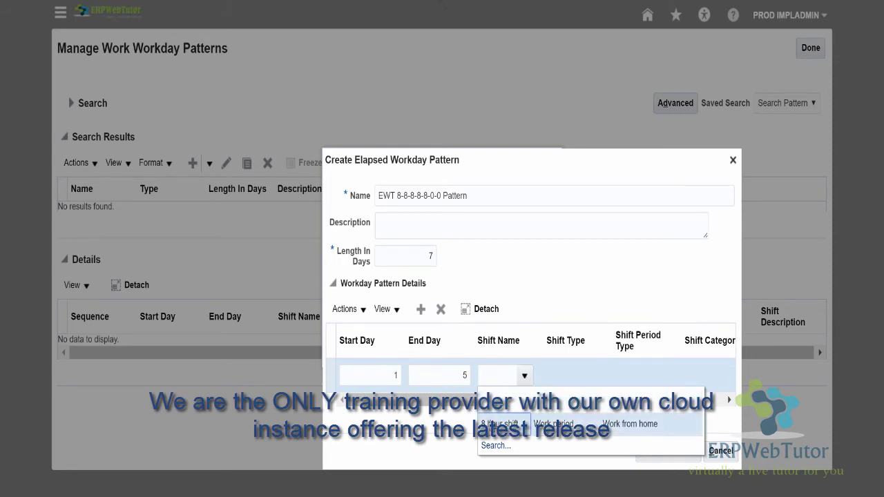
pyautogui.click(476, 420)
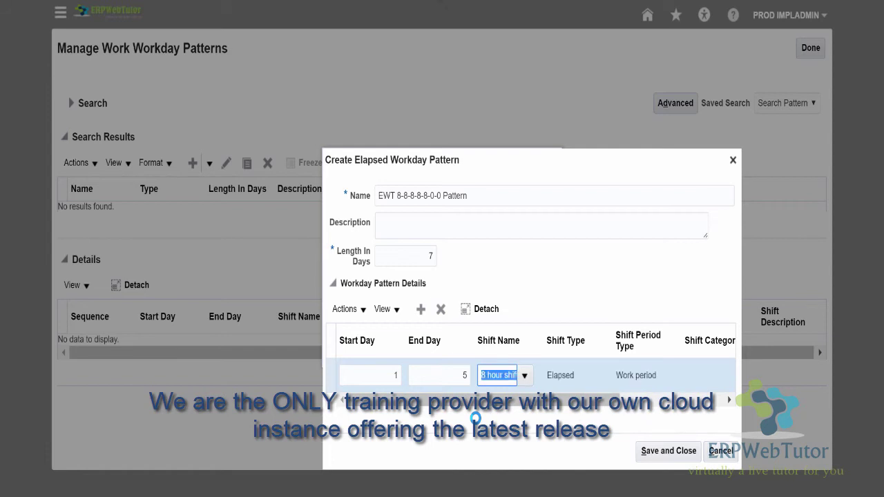
pyautogui.moveTo(564, 406); pyautogui.dragTo(496, 419)
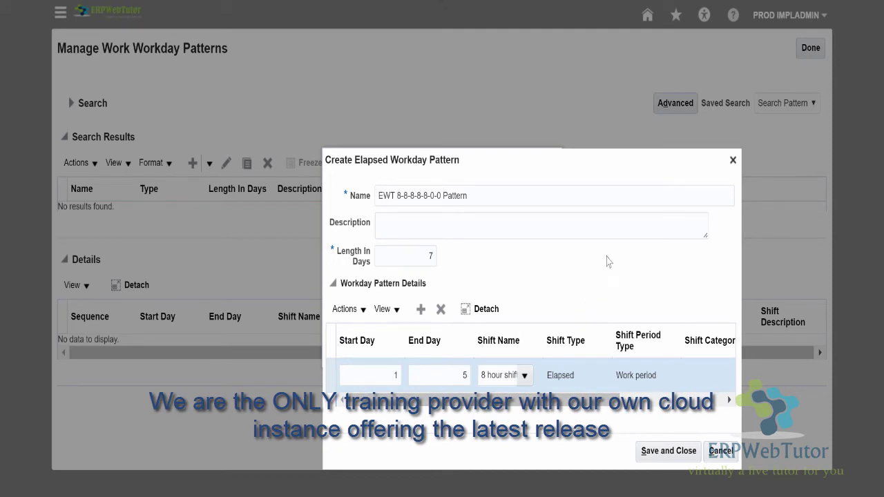
pyautogui.click(655, 453)
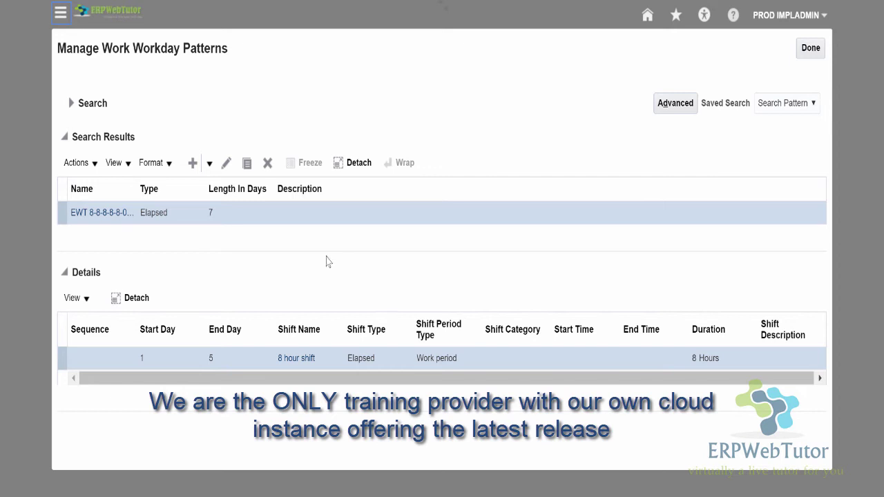
# Search tasks for 'manage work sche' and open Manage Work Schedules
pyautogui.click(811, 48)
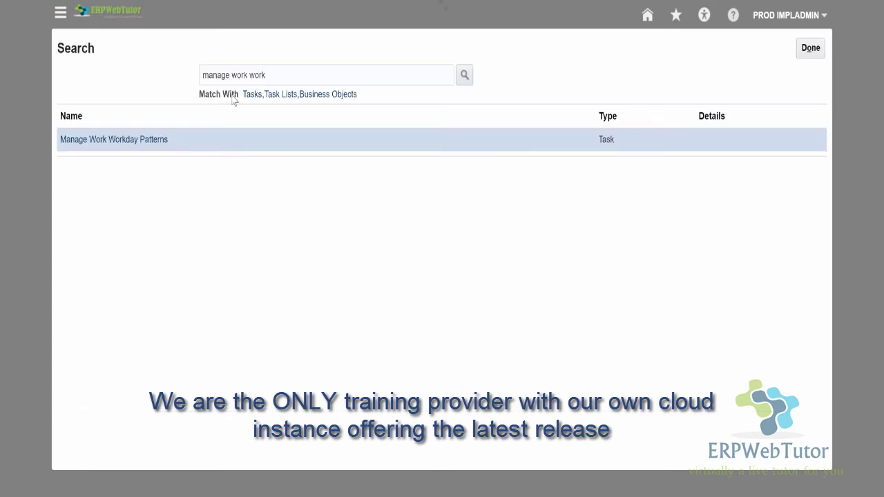
pyautogui.click(280, 81)
pyautogui.press('BackSpace')
pyautogui.press('BackSpace')
pyautogui.press('BackSpace')
pyautogui.press('BackSpace')
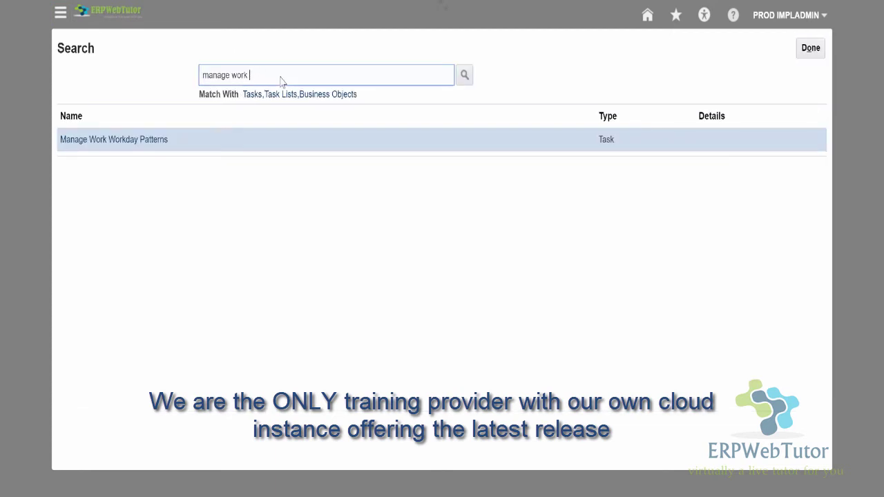
pyautogui.write('sche')
pyautogui.press('Return')
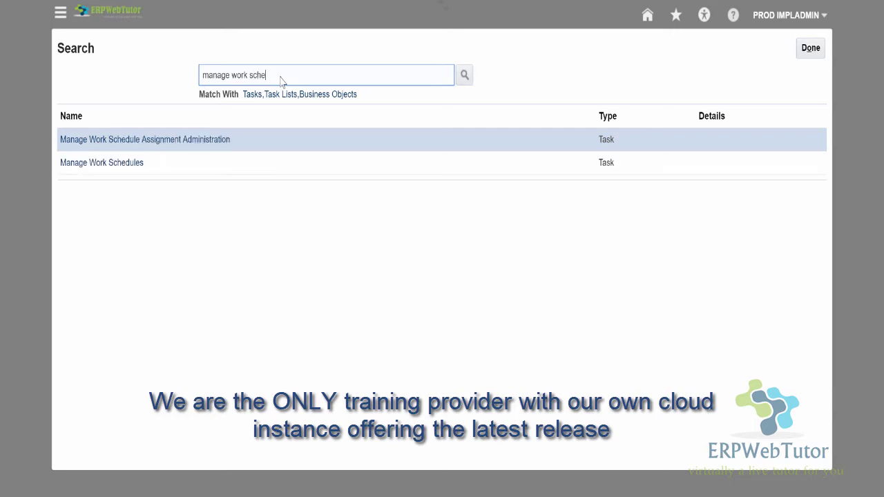
pyautogui.click(88, 165)
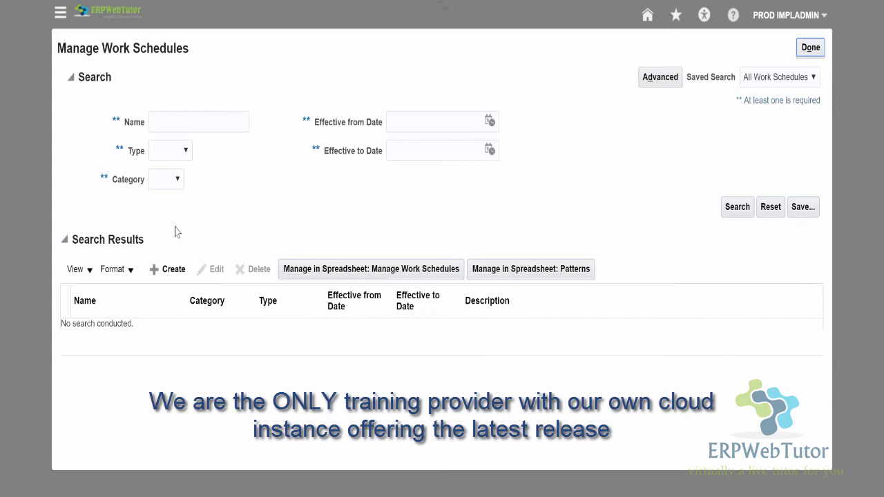
# Create a new work schedule named 'test' of type Elapsed
pyautogui.click(166, 269)
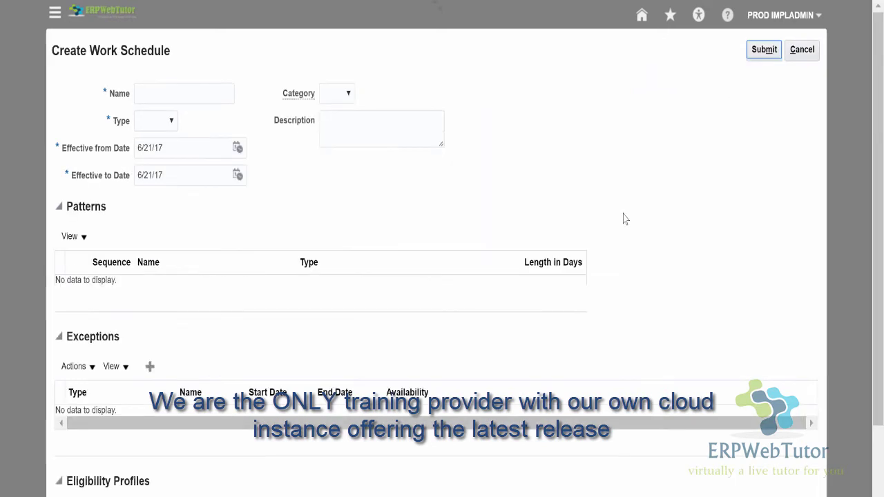
pyautogui.click(164, 94)
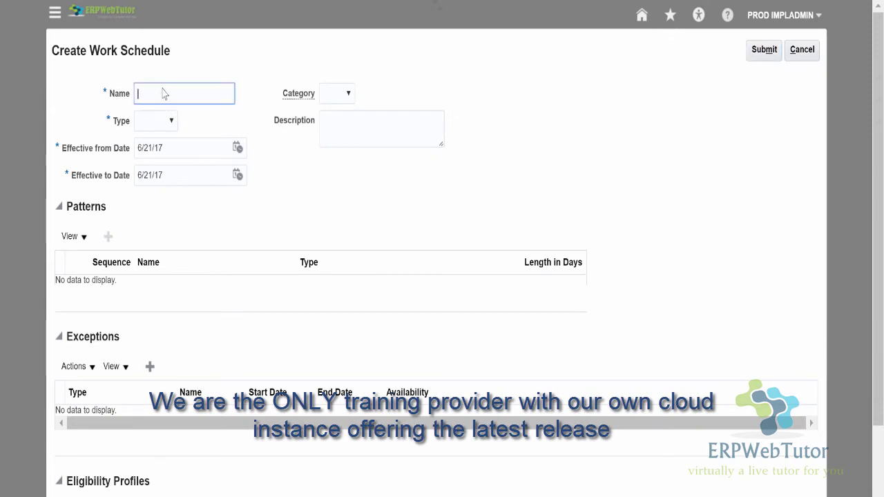
pyautogui.write('test')
pyautogui.click(160, 121)
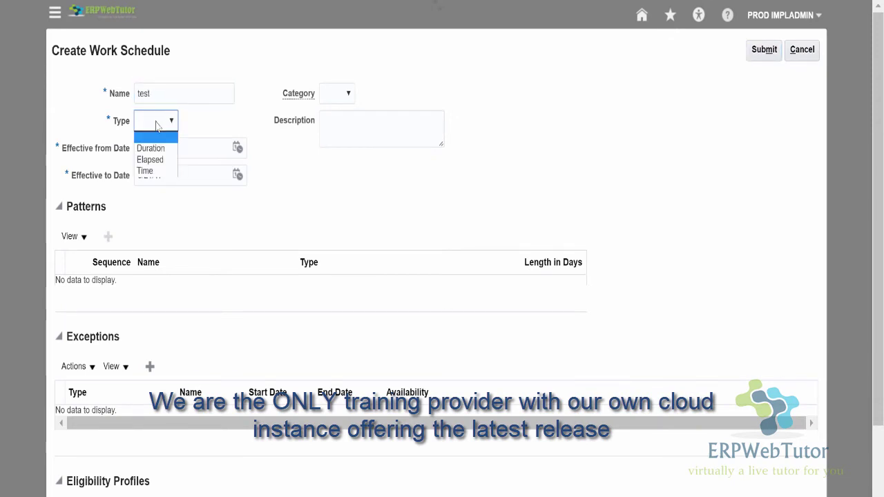
pyautogui.click(161, 161)
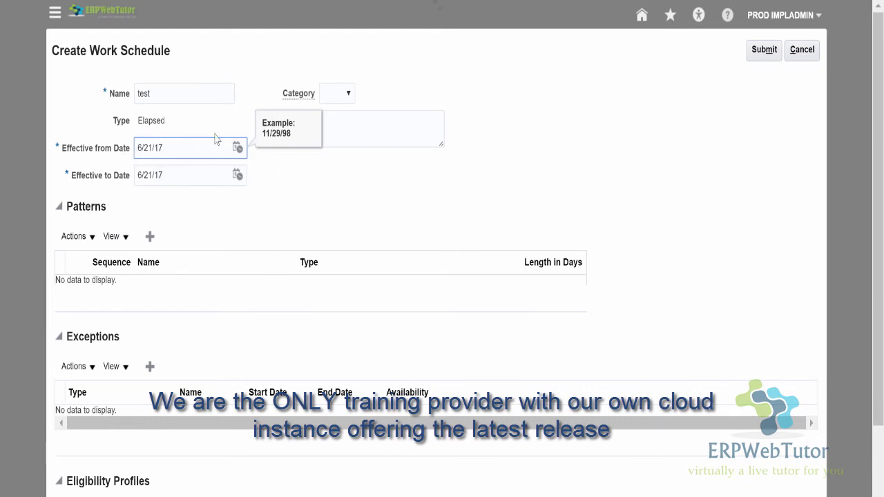
# Keep the 6/21/17 start date and set the effective to date to 6/21/27
pyautogui.click(607, 304)
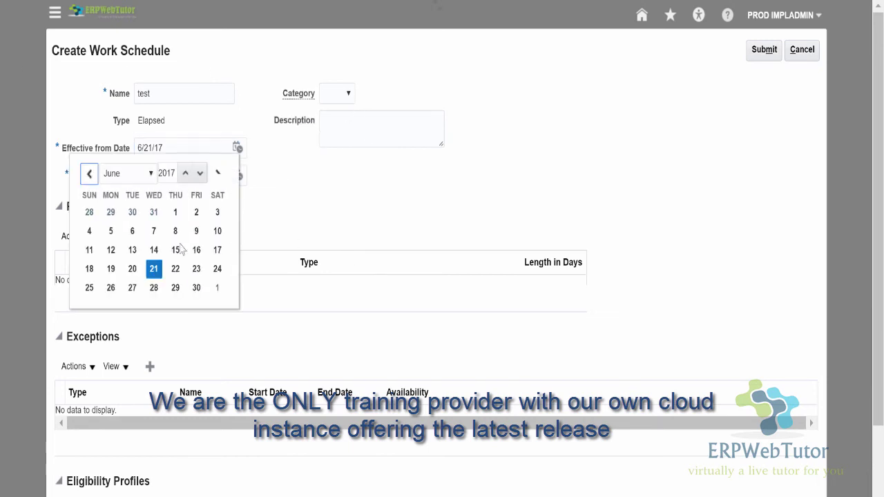
pyautogui.click(335, 236)
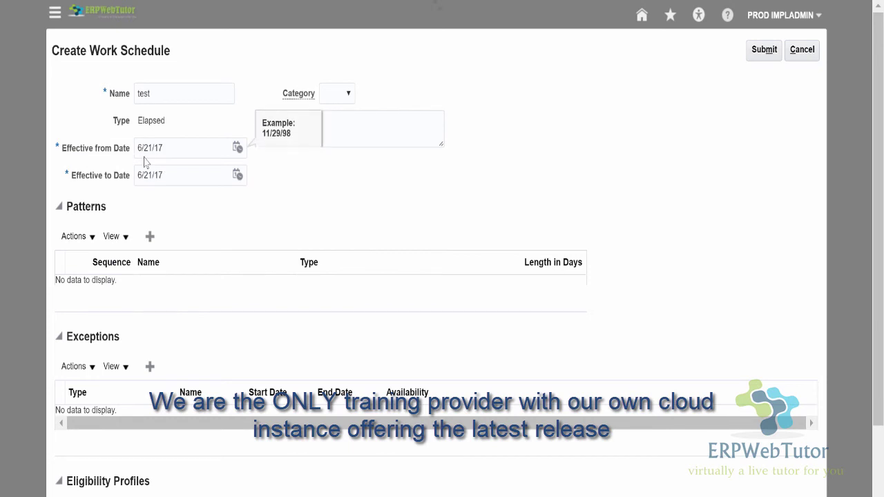
pyautogui.click(172, 181)
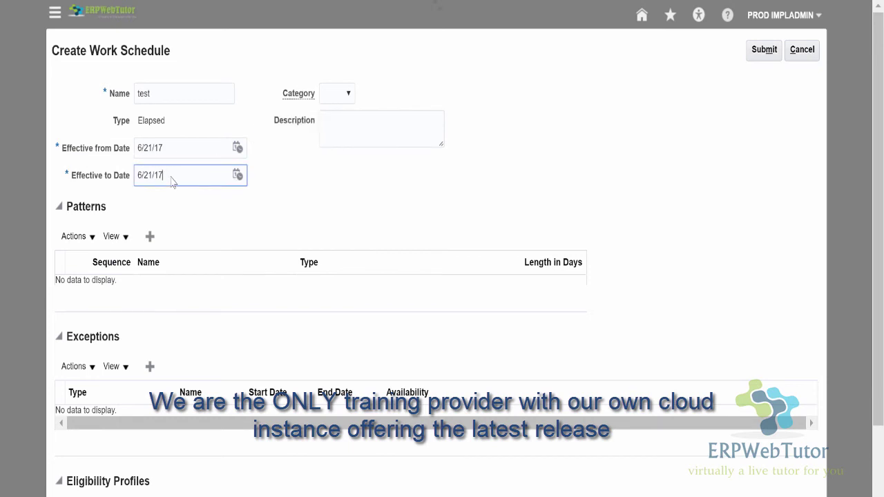
pyautogui.press('BackSpace')
pyautogui.press('BackSpace')
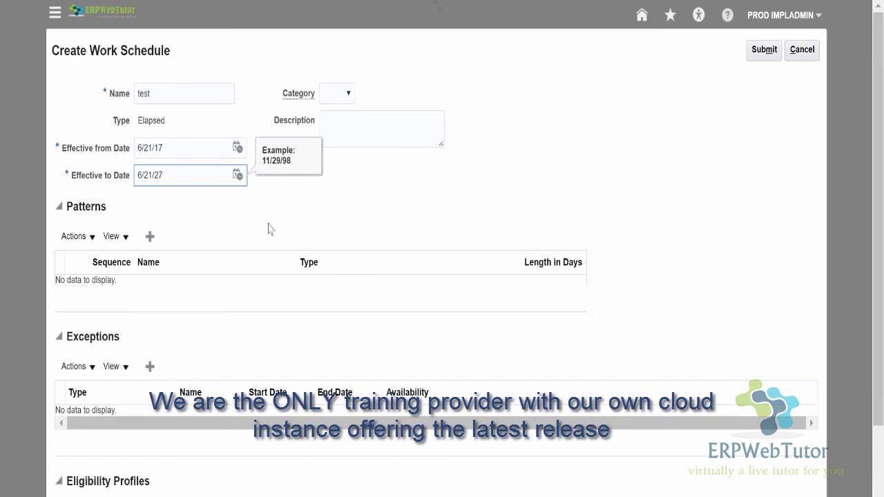
pyautogui.click(290, 234)
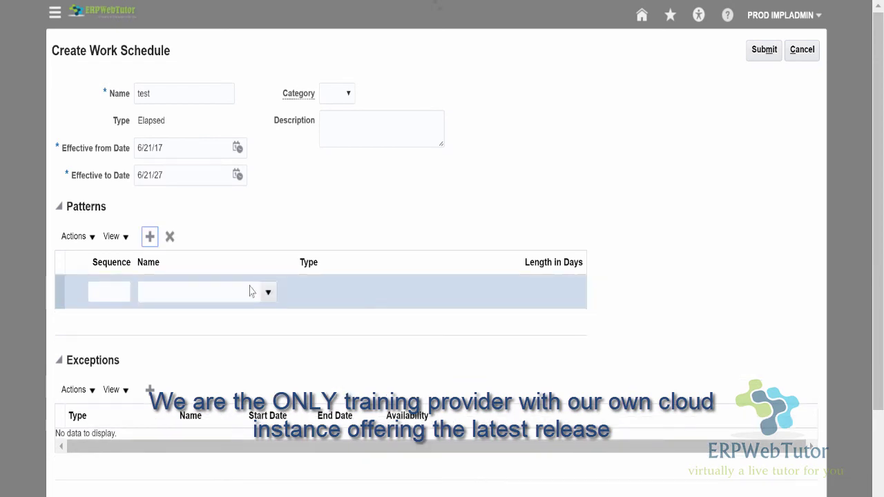
# Add 'EWT 8-8-8-8-8-0-0 Pattern' as sequence 1 in the schedule's patterns
pyautogui.click(123, 291)
pyautogui.write('1')
pyautogui.click(267, 302)
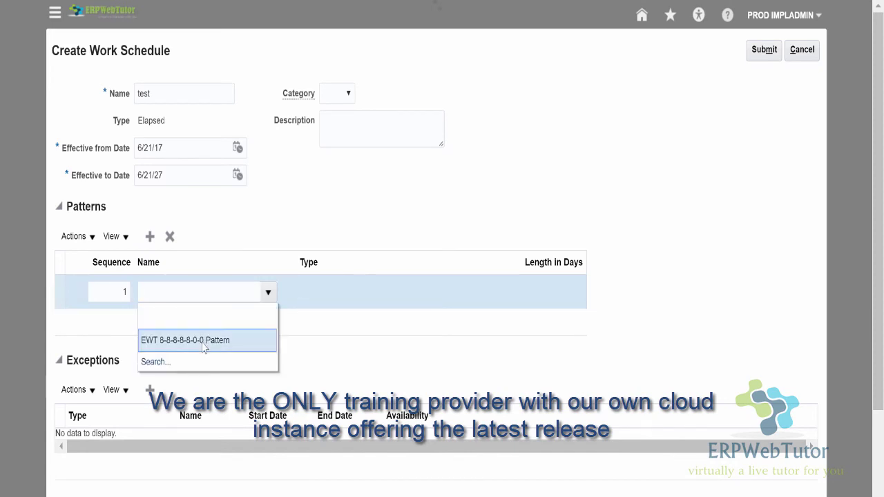
pyautogui.press('Down')
pyautogui.press('Return')
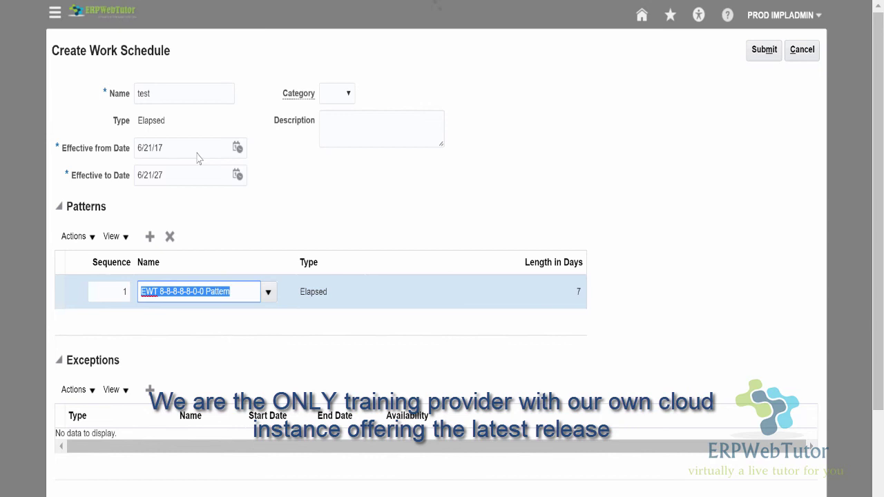
pyautogui.click(226, 154)
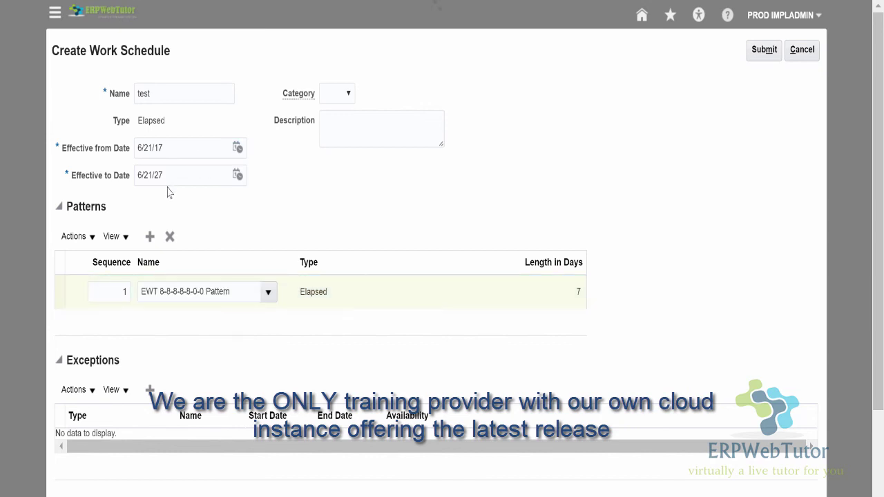
# Pick June 20, 2017 as the effective from date in the calendar
pyautogui.click(236, 147)
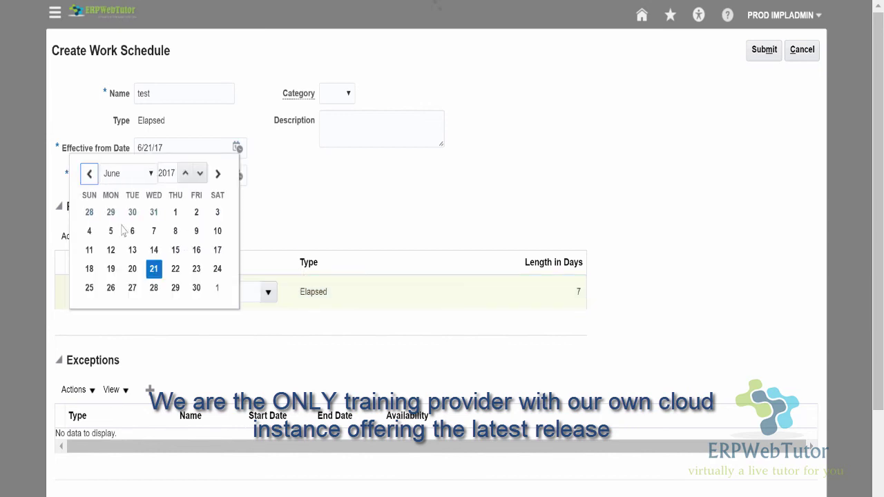
pyautogui.click(110, 268)
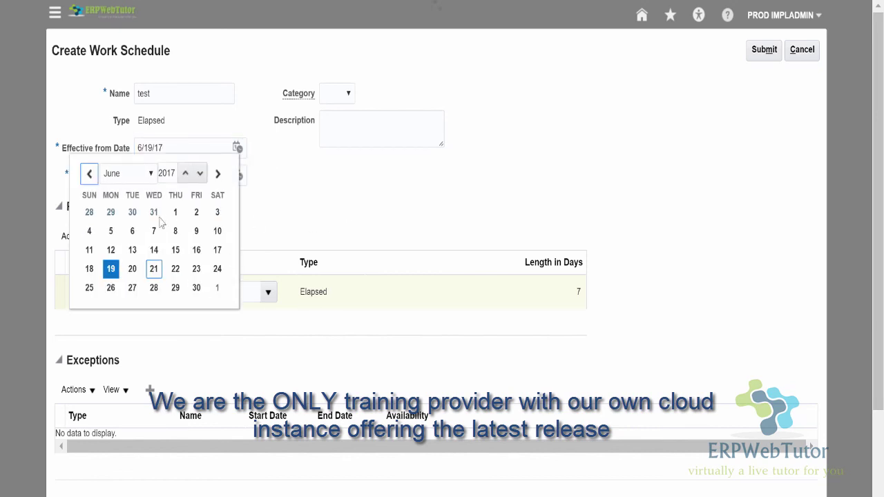
pyautogui.click(128, 272)
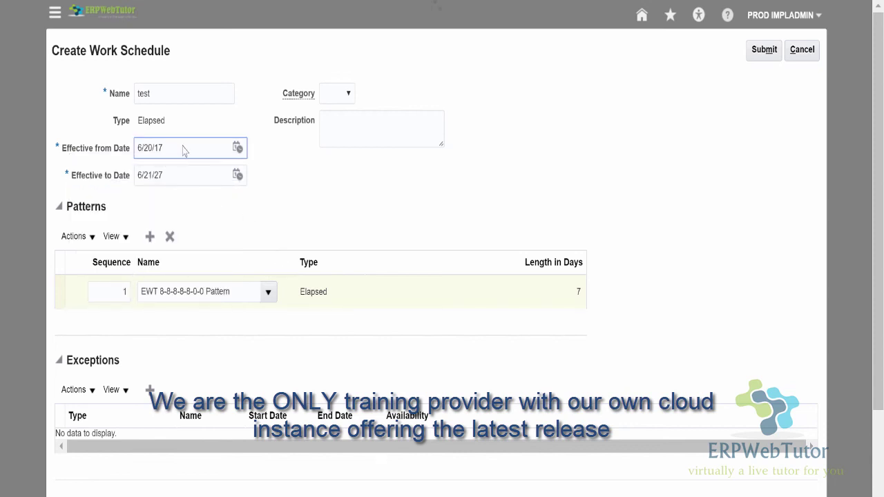